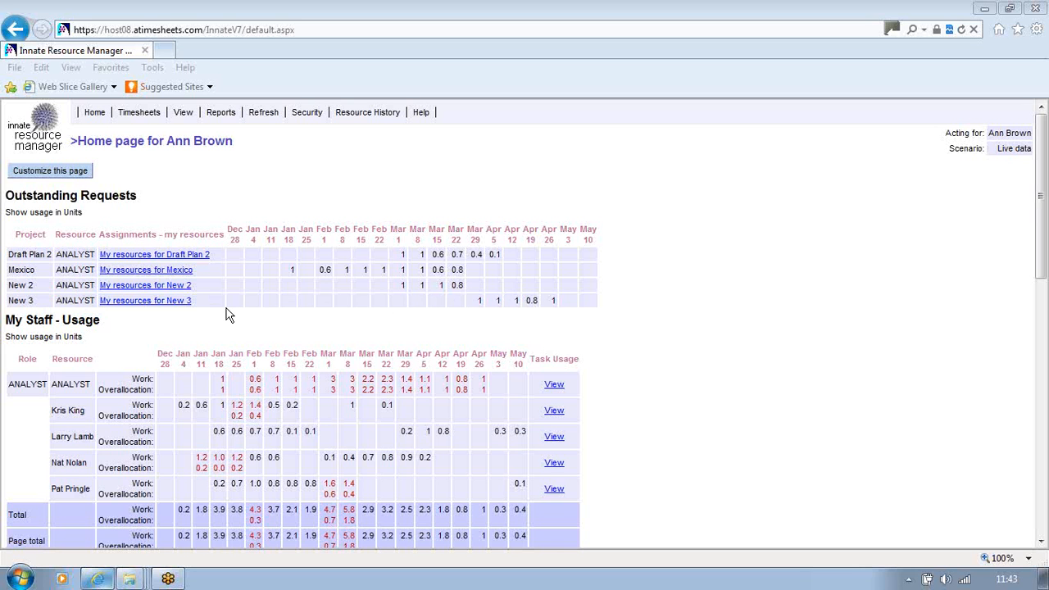
- Open the outstanding request for project New 3 and start Replace Resource on its design task
left_click(137, 302)
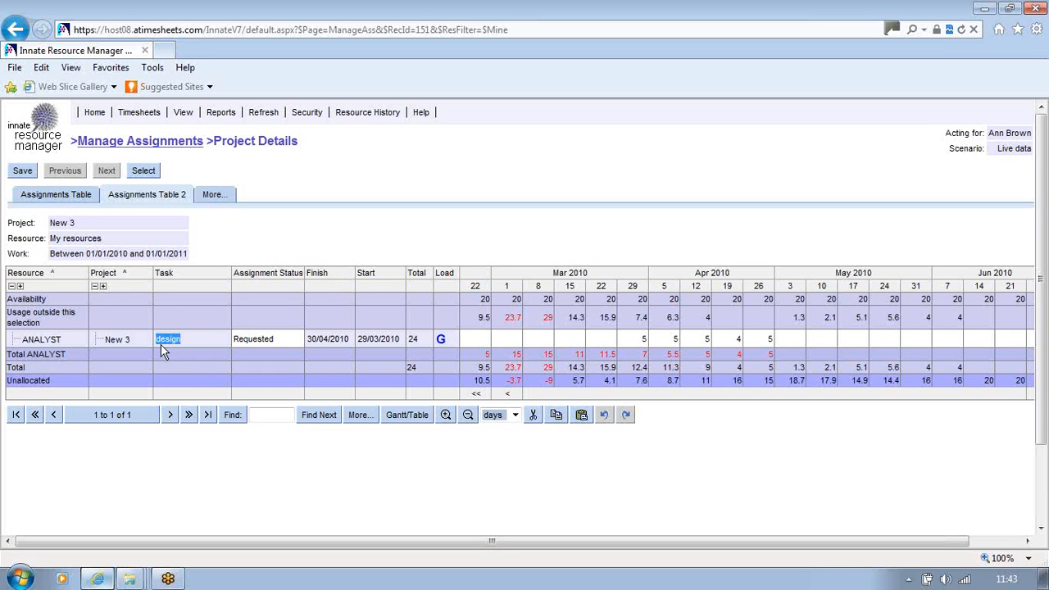
left_click(48, 275)
right_click(201, 342)
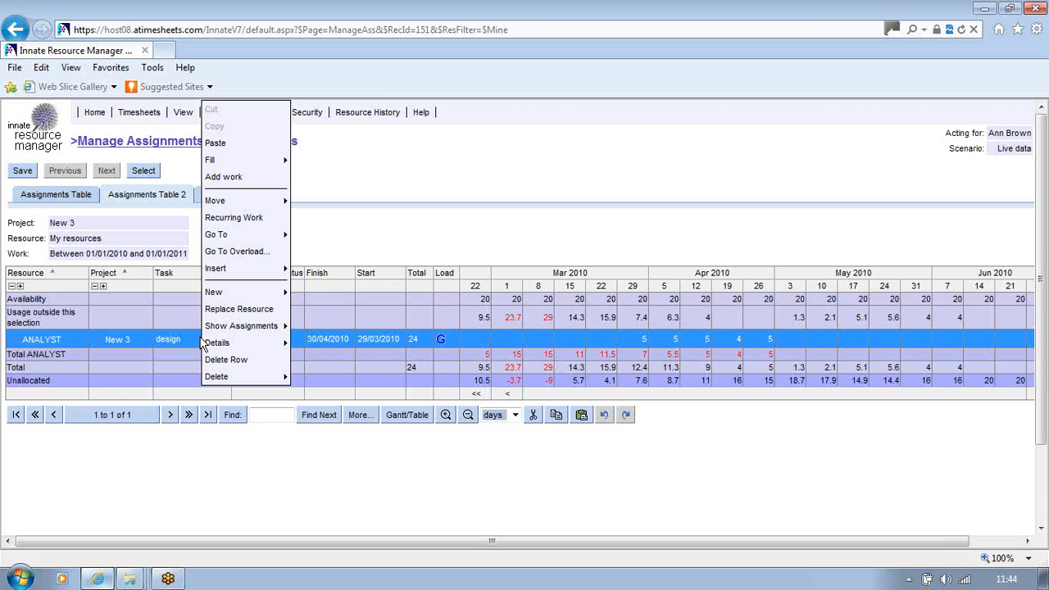
left_click(221, 310)
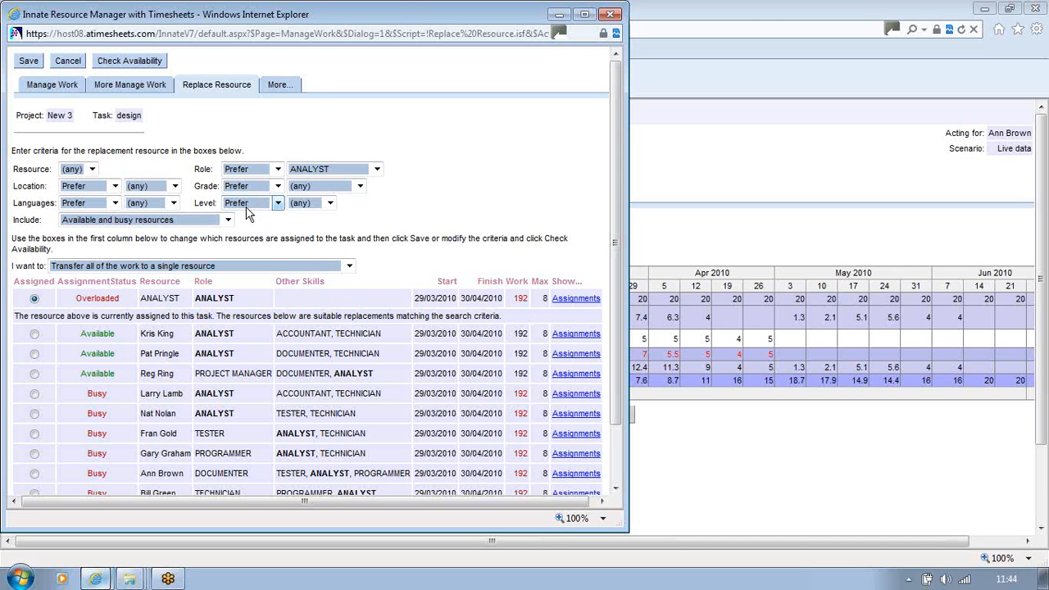
- Review the location and language options offered as criteria for the replacement resource
left_click(174, 186)
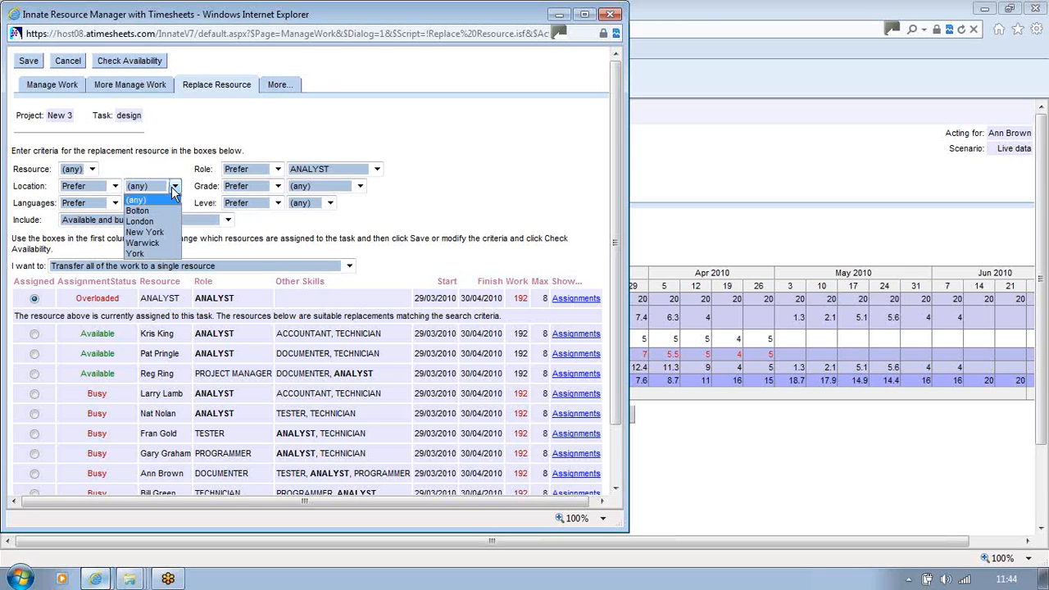
left_click(175, 187)
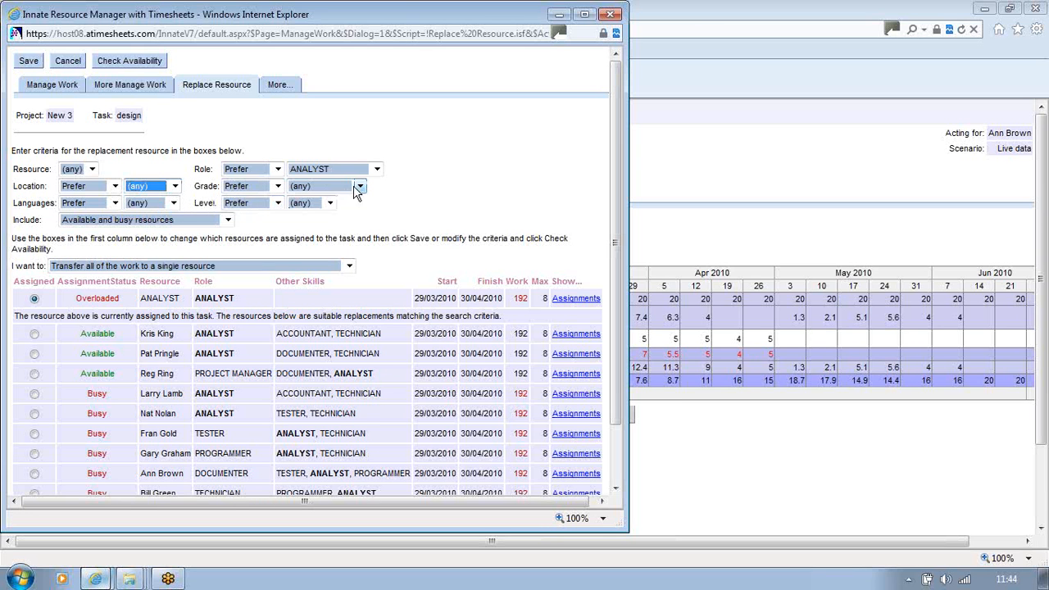
left_click(173, 203)
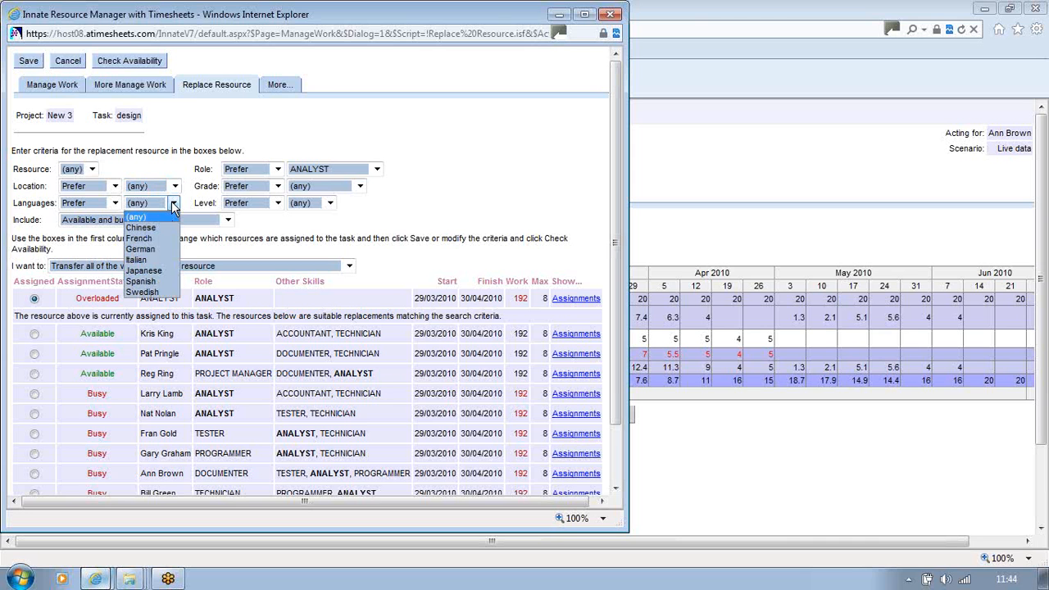
left_click(173, 205)
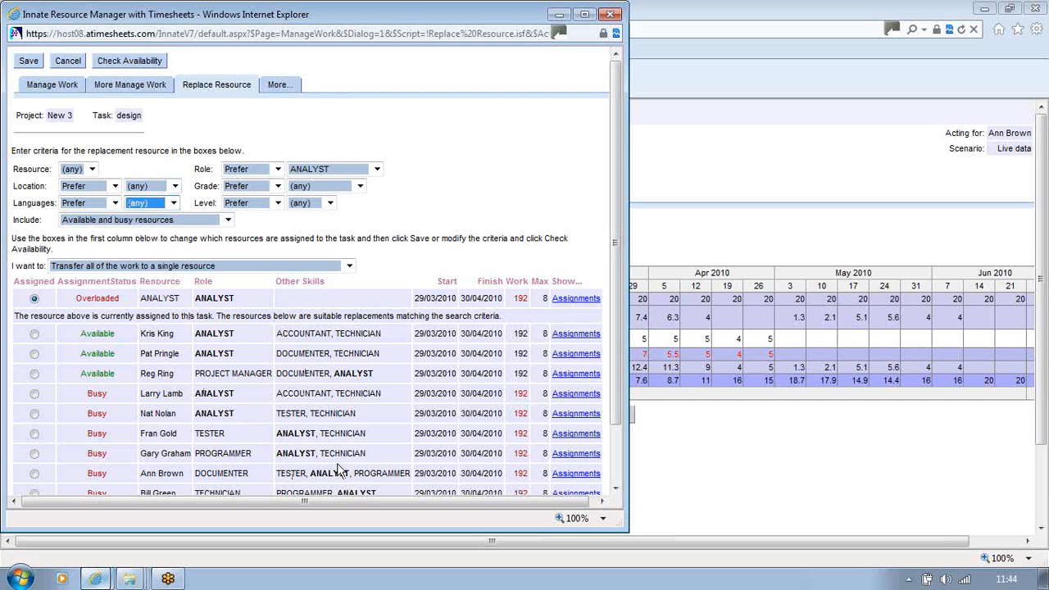
- Transfer the design task's work to the first available analyst in the candidate list, save, and refresh the assignments table
scroll(617, 261, "down", 1)
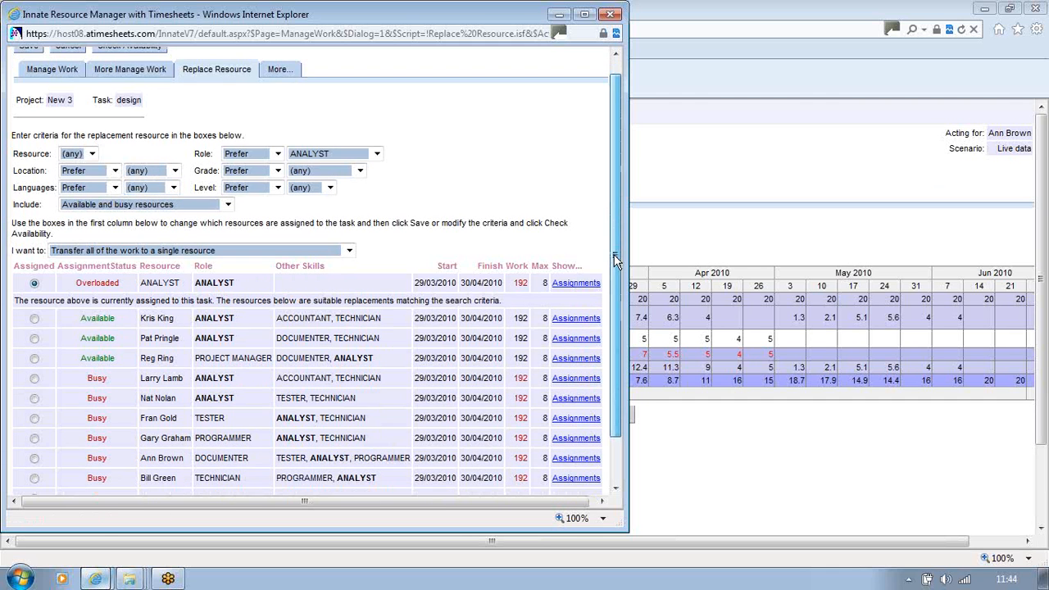
scroll(616, 261, "down", 3)
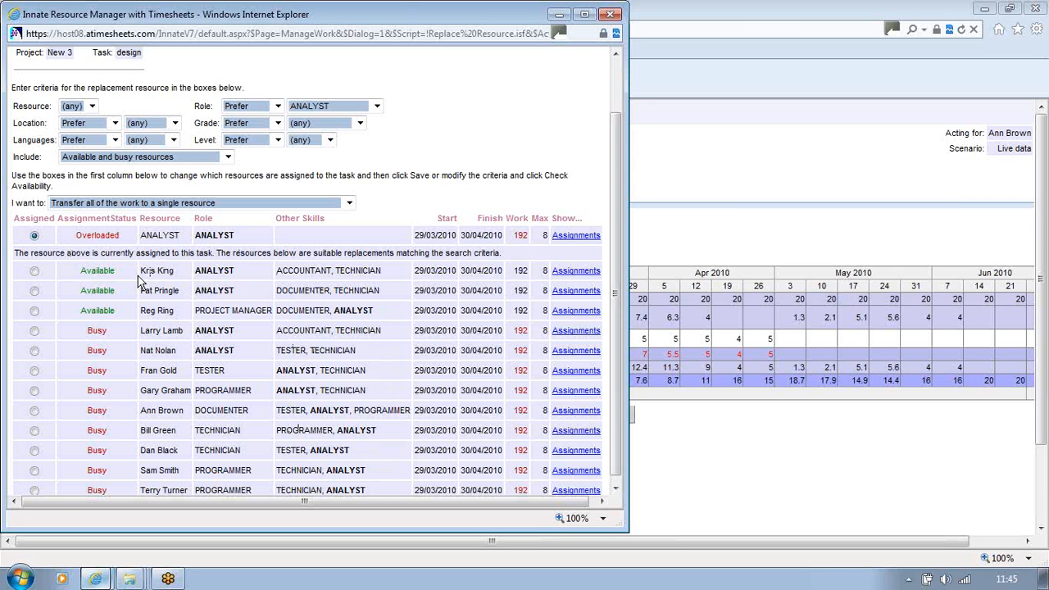
left_click(34, 271)
scroll(599, 214, "up", 1)
scroll(599, 214, "up", 1)
left_click(29, 62)
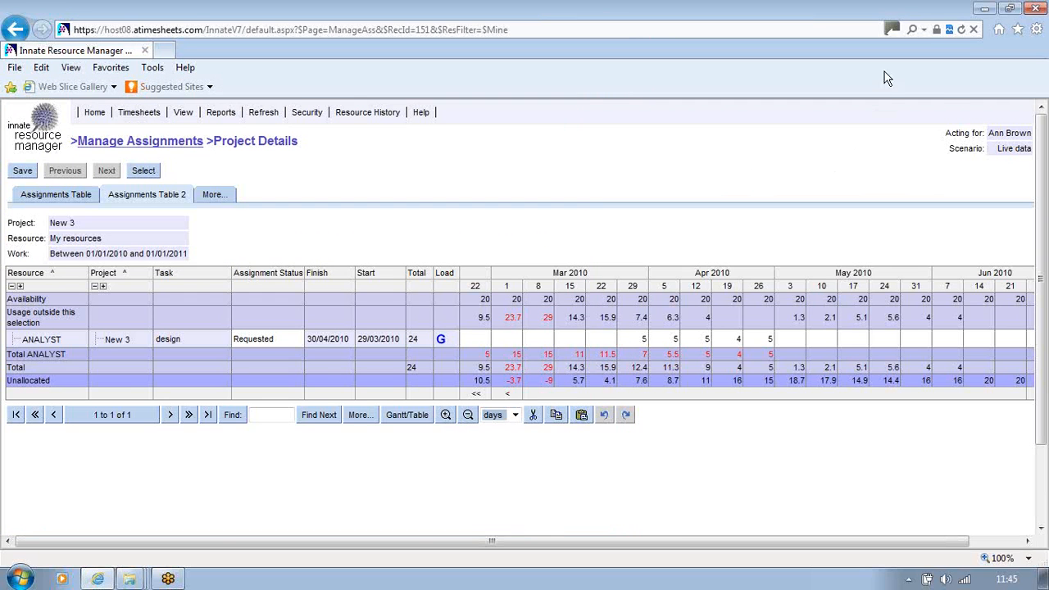
left_click(962, 30)
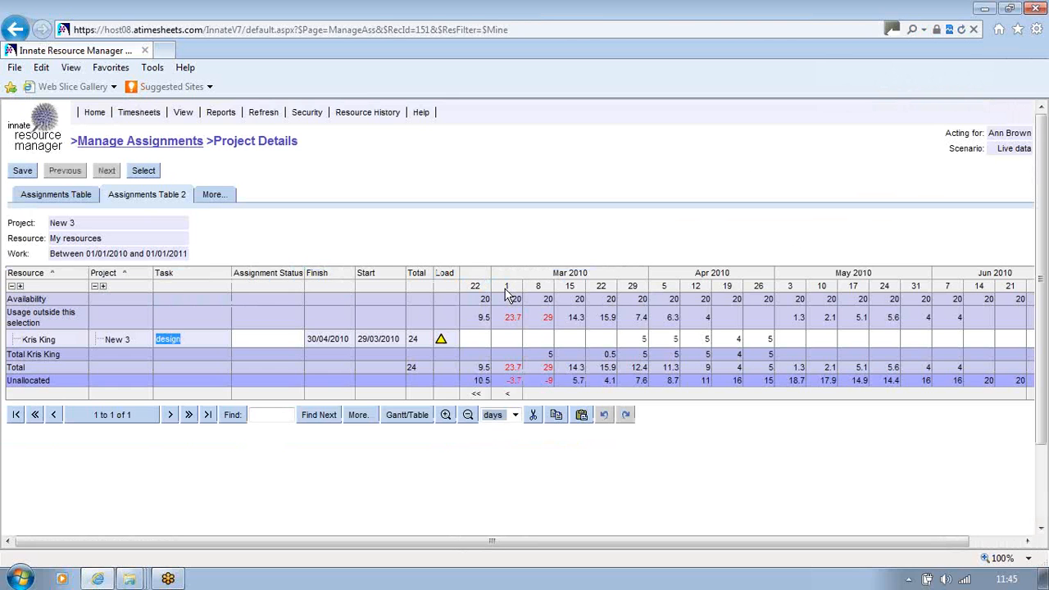
- Add a Role column to the assignments table and place it between the Project and Task columns
left_click(141, 280)
left_click(154, 300)
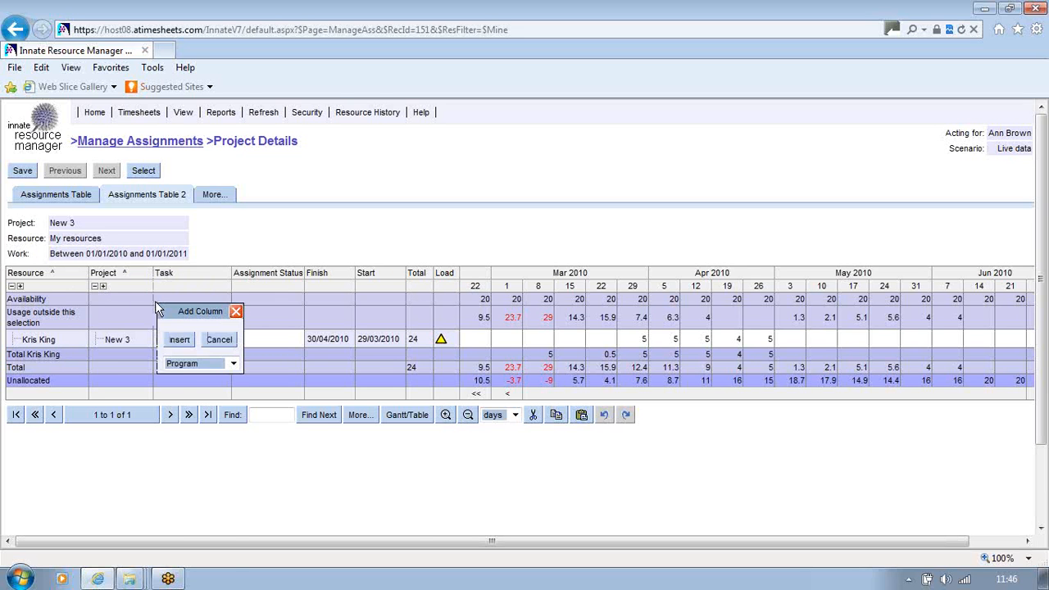
left_click(232, 364)
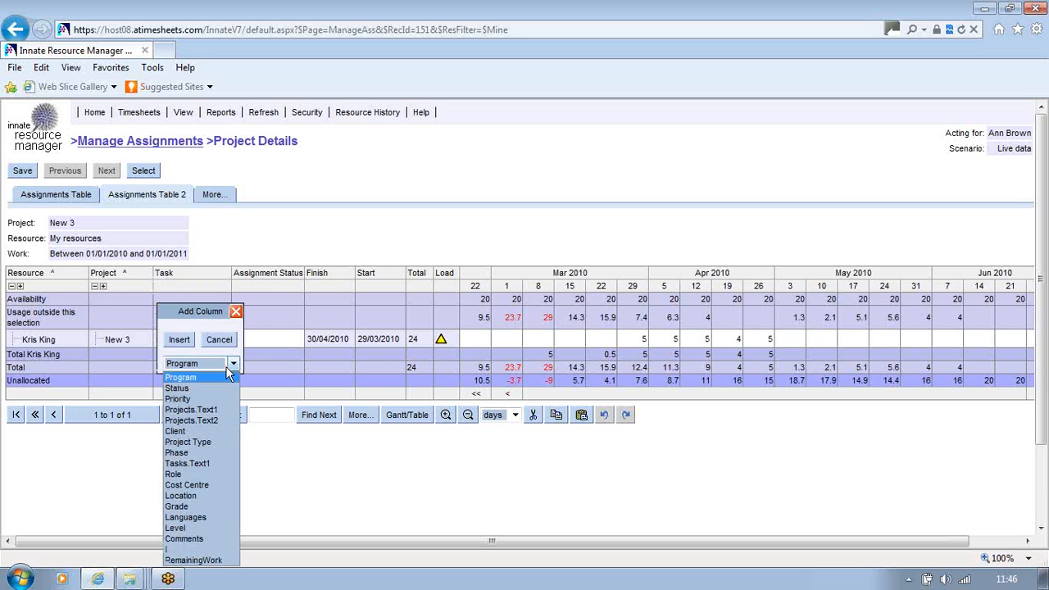
left_click(172, 475)
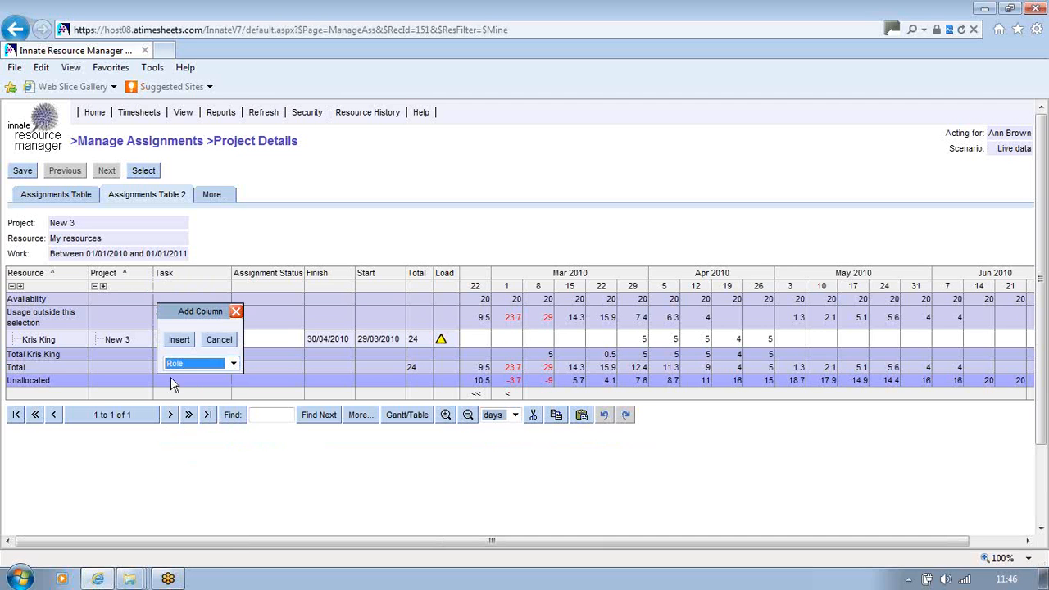
left_click(177, 339)
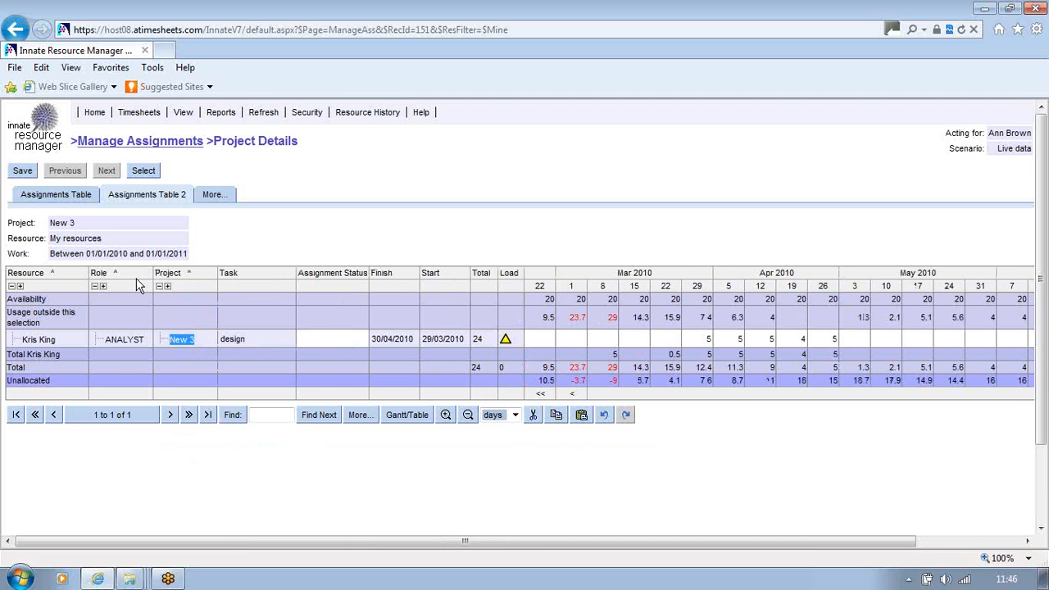
left_click_drag(136, 274, 209, 276)
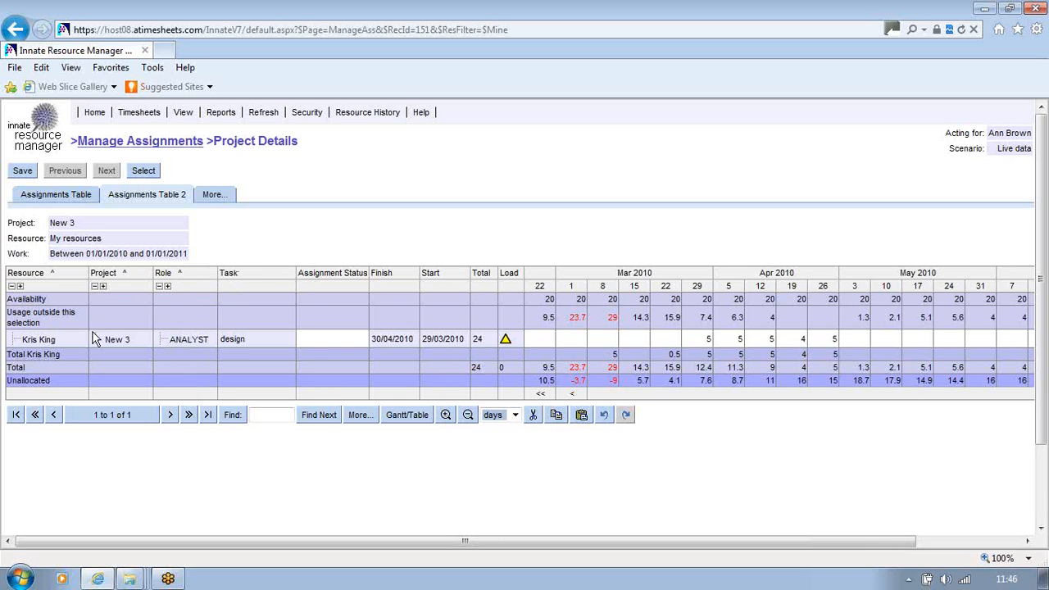
- Set the assignment status of the New 3 design task to Proposed and save the assignment
left_click(344, 339)
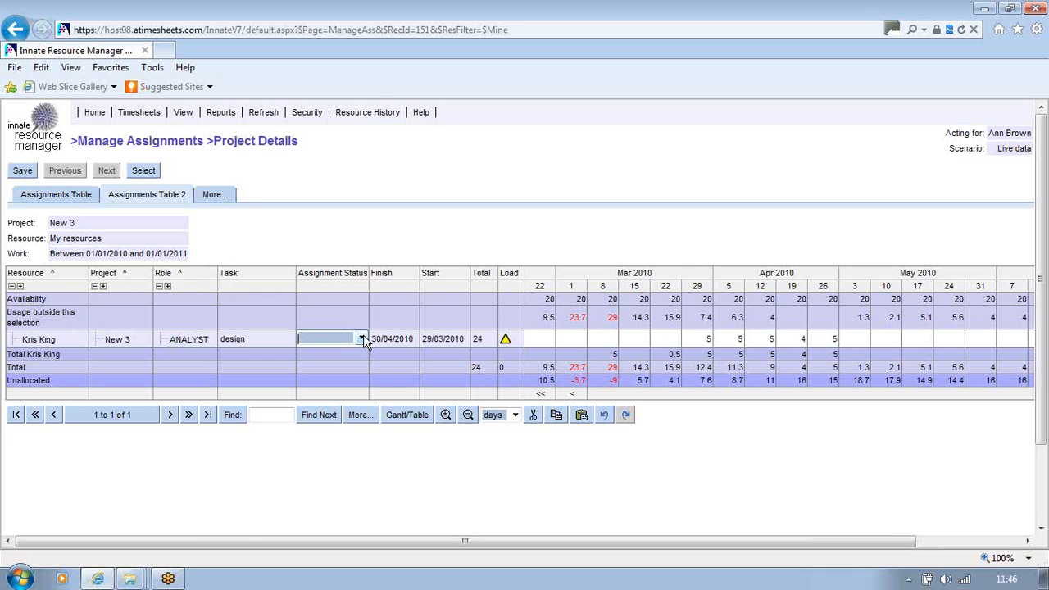
left_click(361, 340)
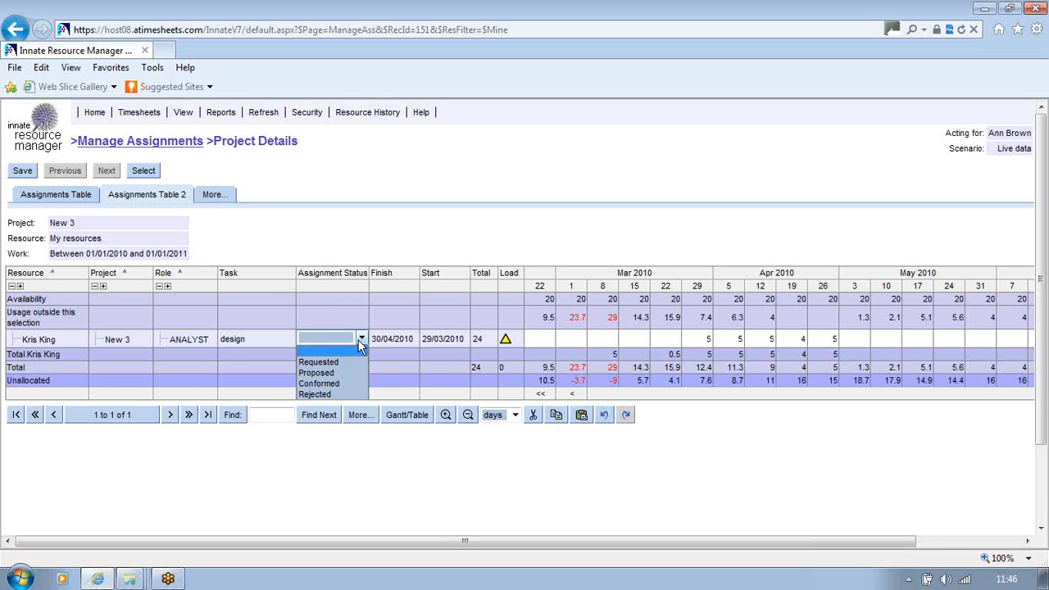
left_click(332, 374)
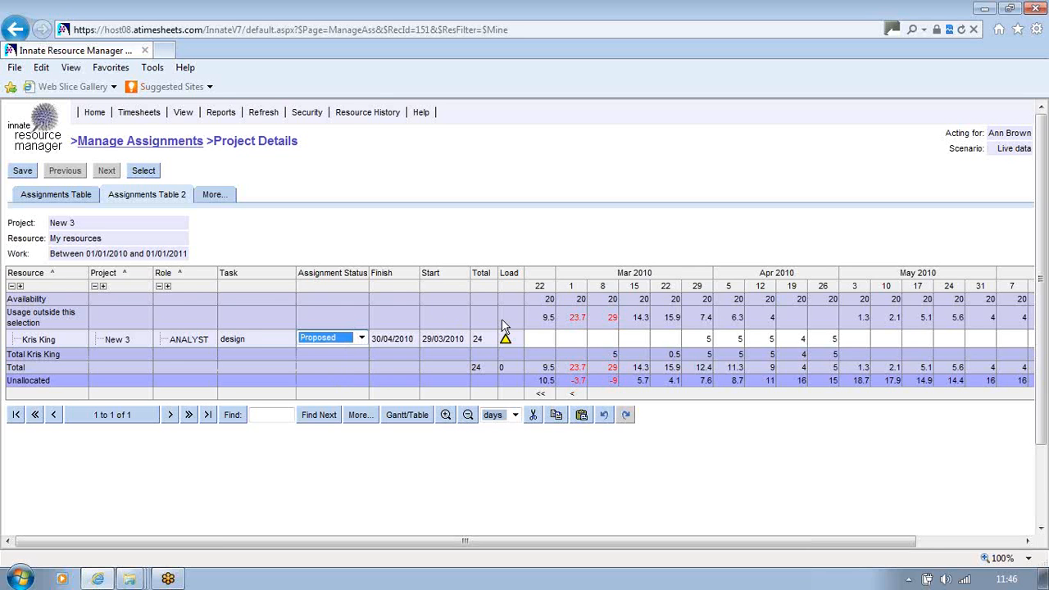
left_click(362, 337)
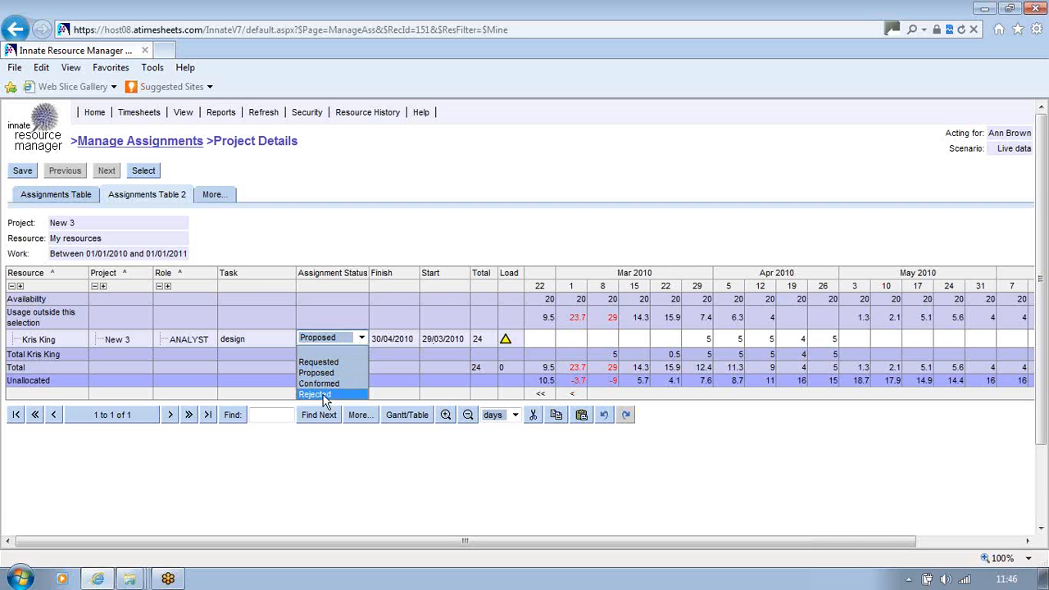
left_click(360, 339)
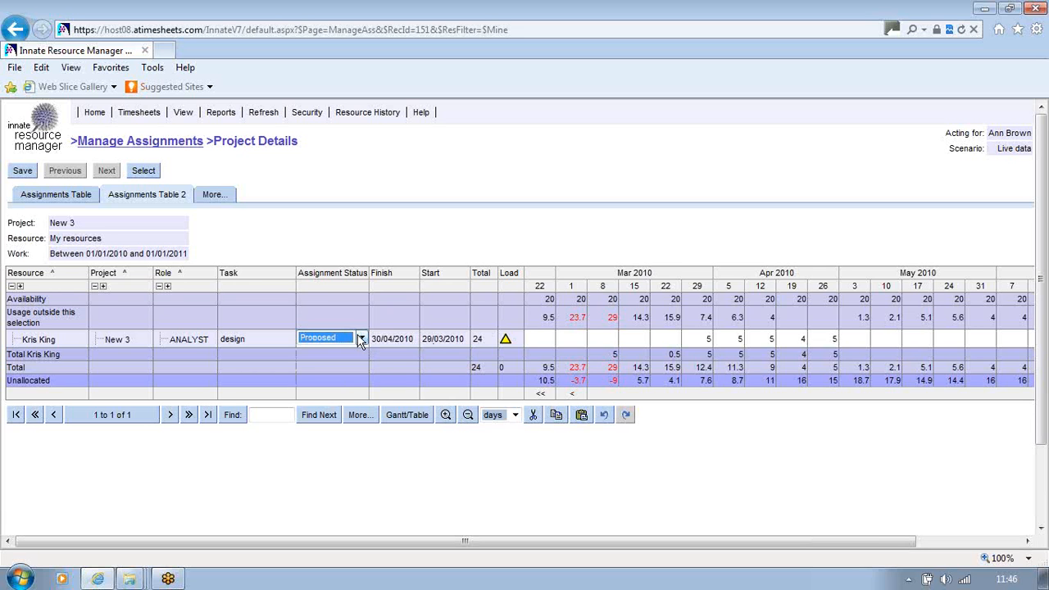
left_click(23, 172)
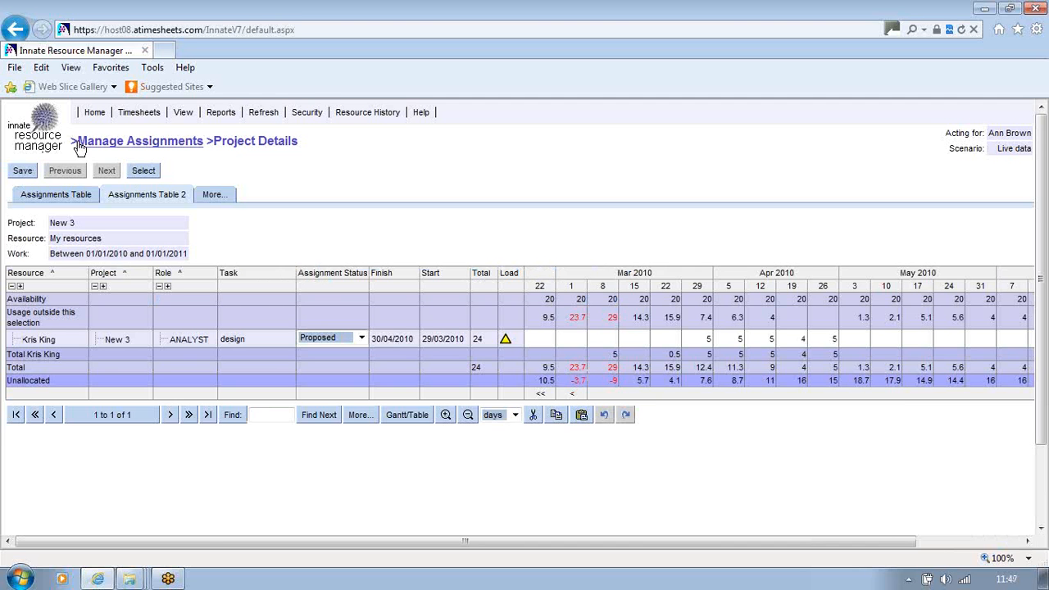
- Return to the home page, then open the assignment details of My Resources for all projects
left_click(103, 117)
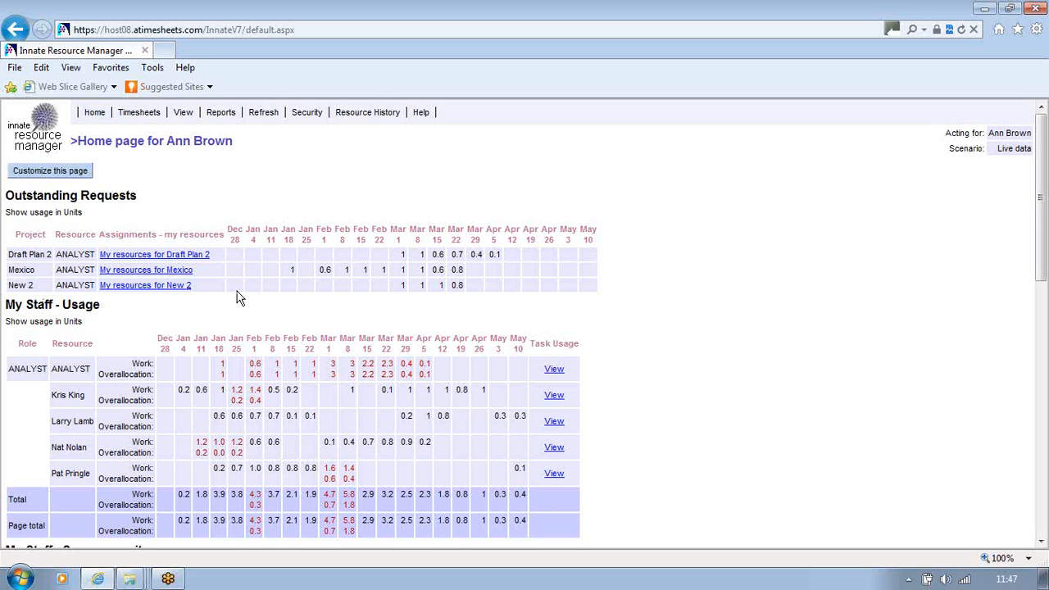
left_click(183, 113)
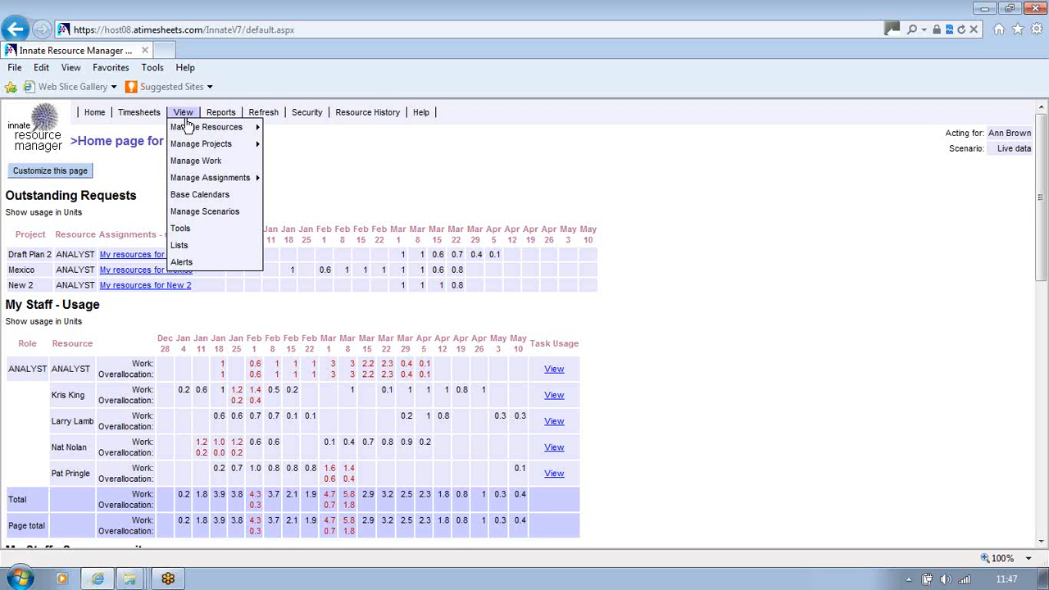
mouse_move(202, 177)
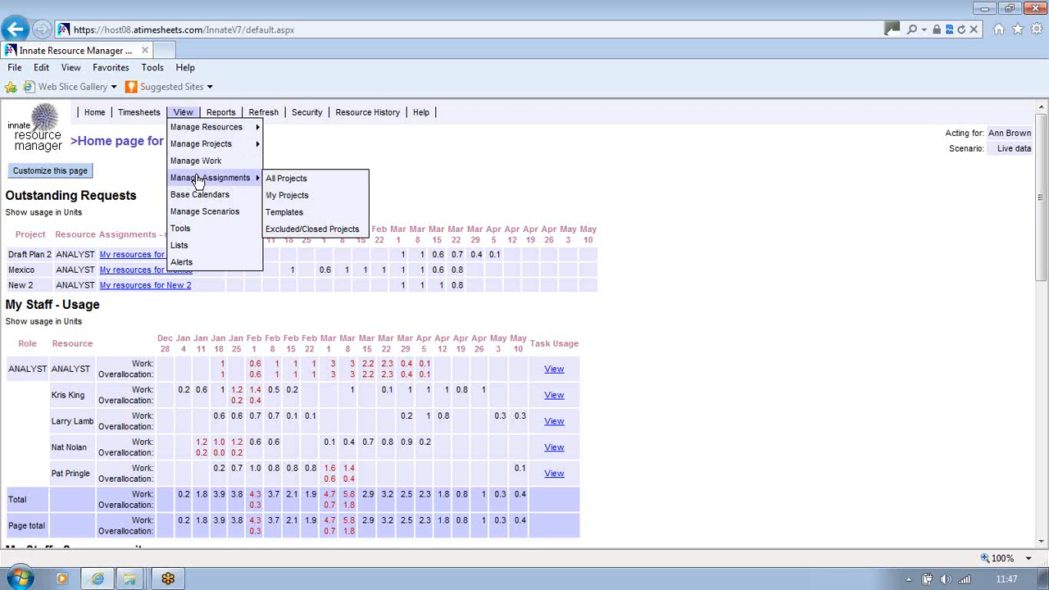
left_click(279, 177)
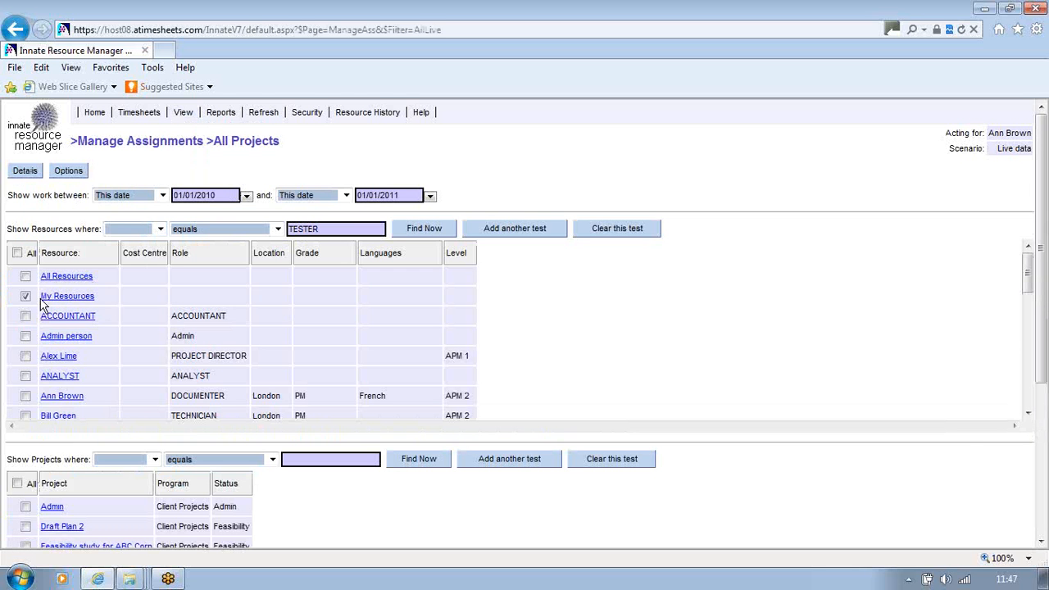
left_click(17, 483)
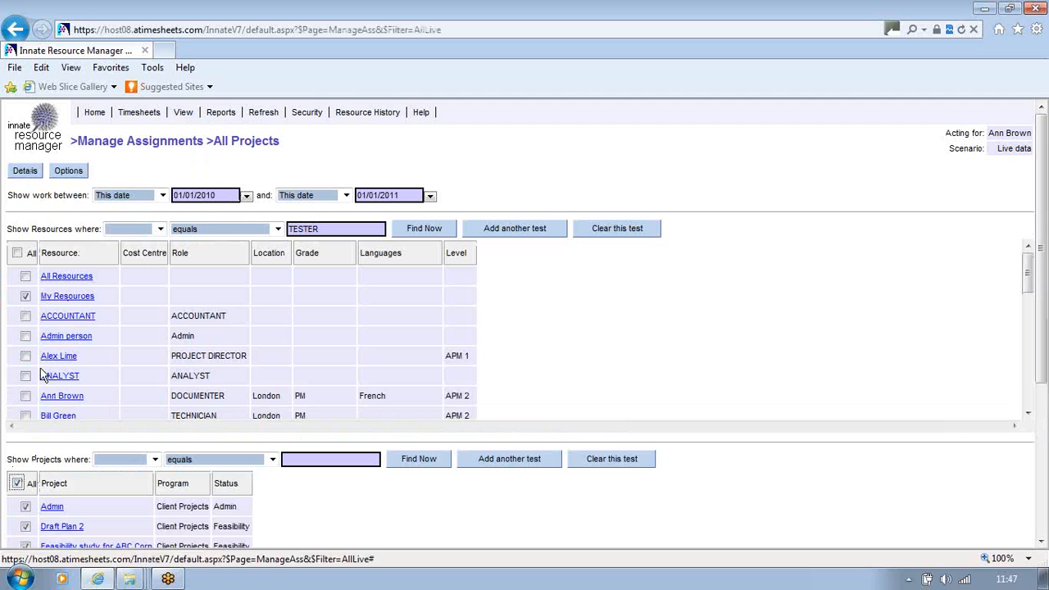
left_click(24, 171)
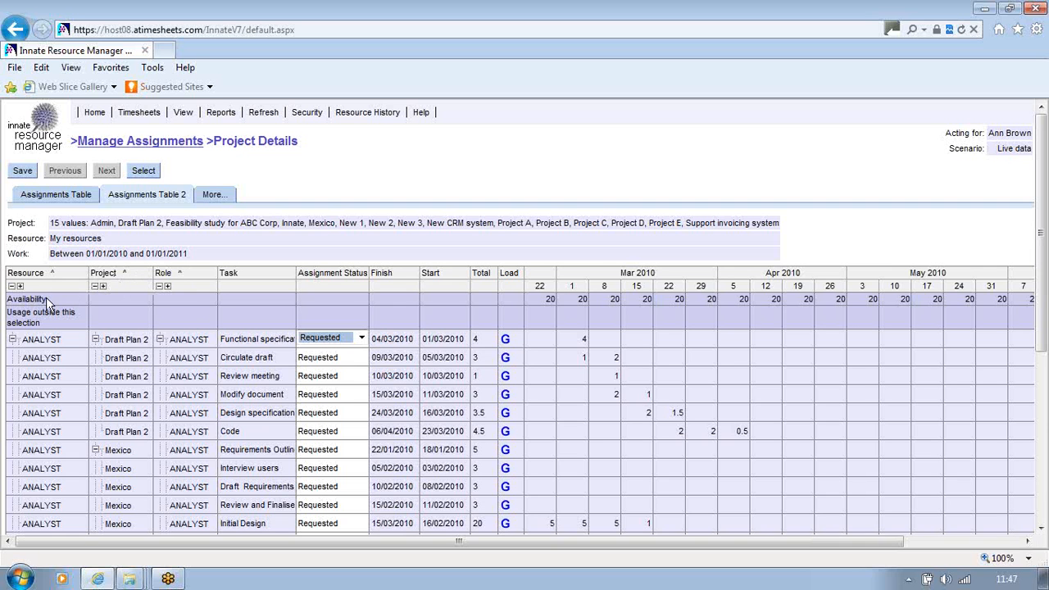
- Collapse the assignments by resource, then examine the projects under ANALYST and the first named analyst, including the tasks in Project A
left_click(12, 286)
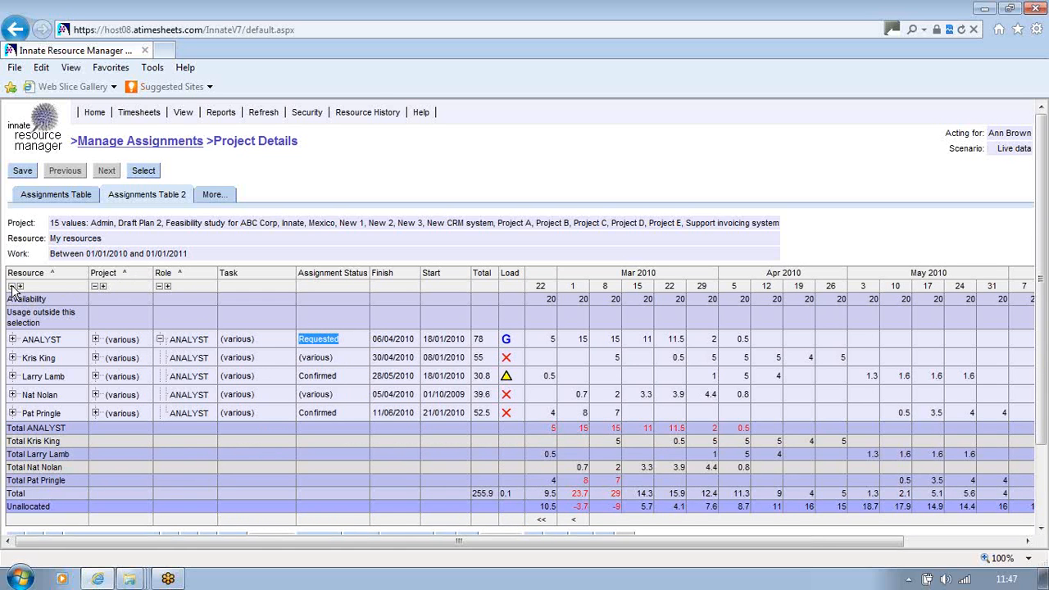
left_click(13, 339)
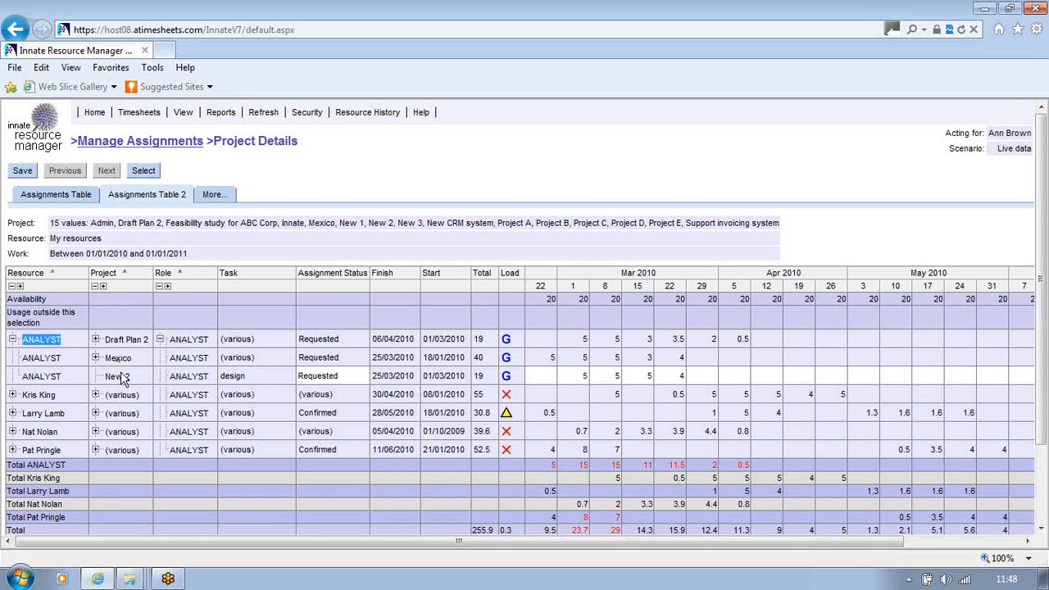
left_click(13, 340)
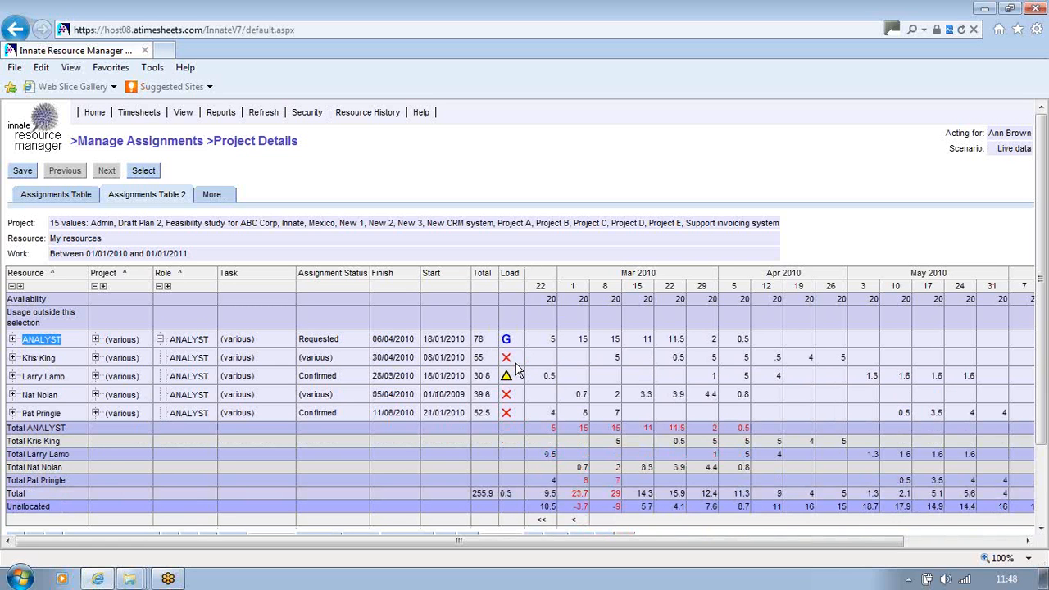
left_click(12, 358)
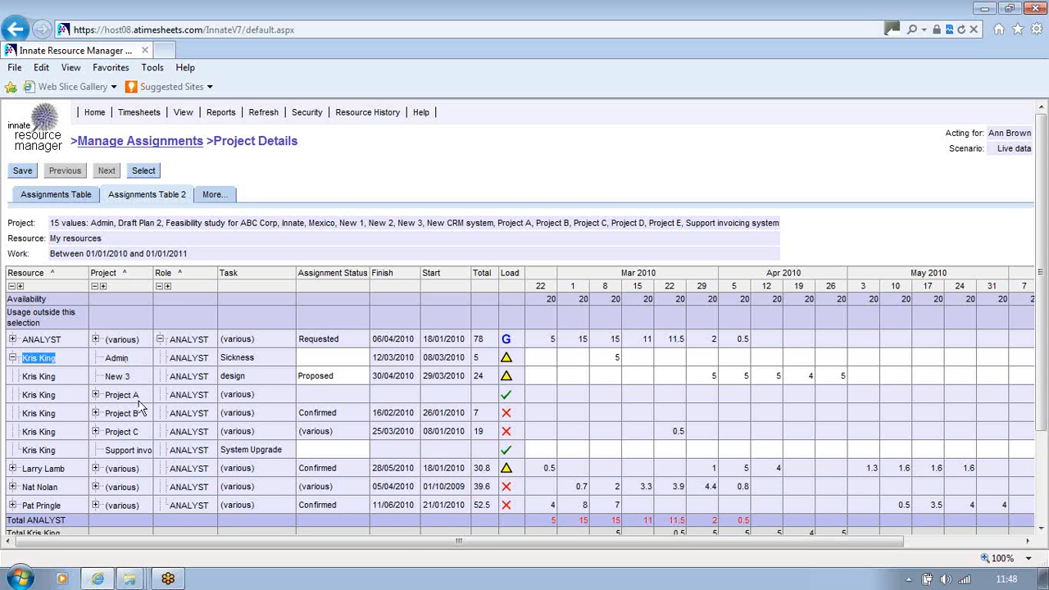
left_click(95, 395)
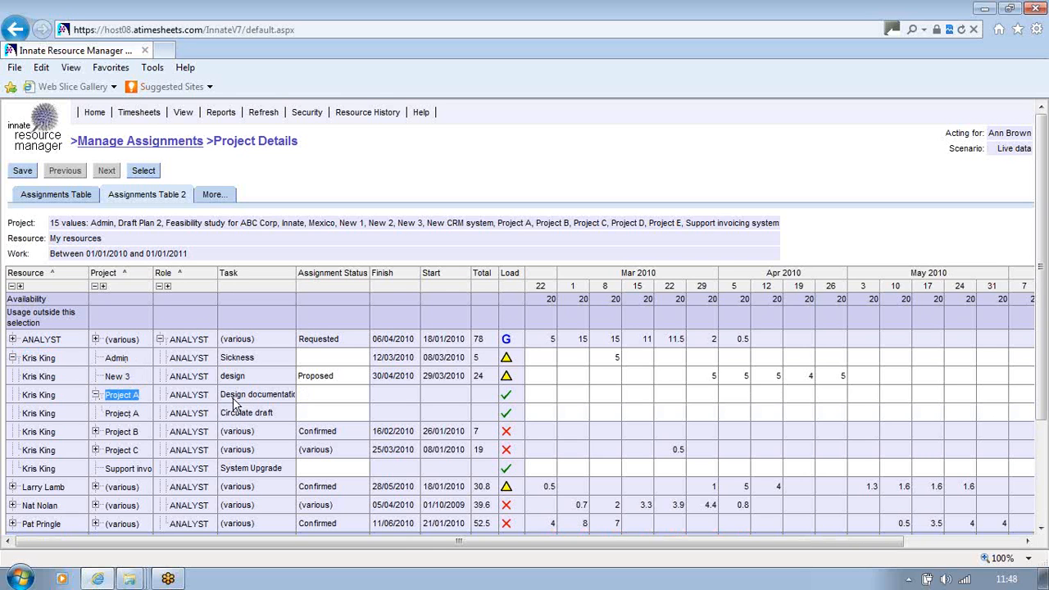
left_click(95, 395)
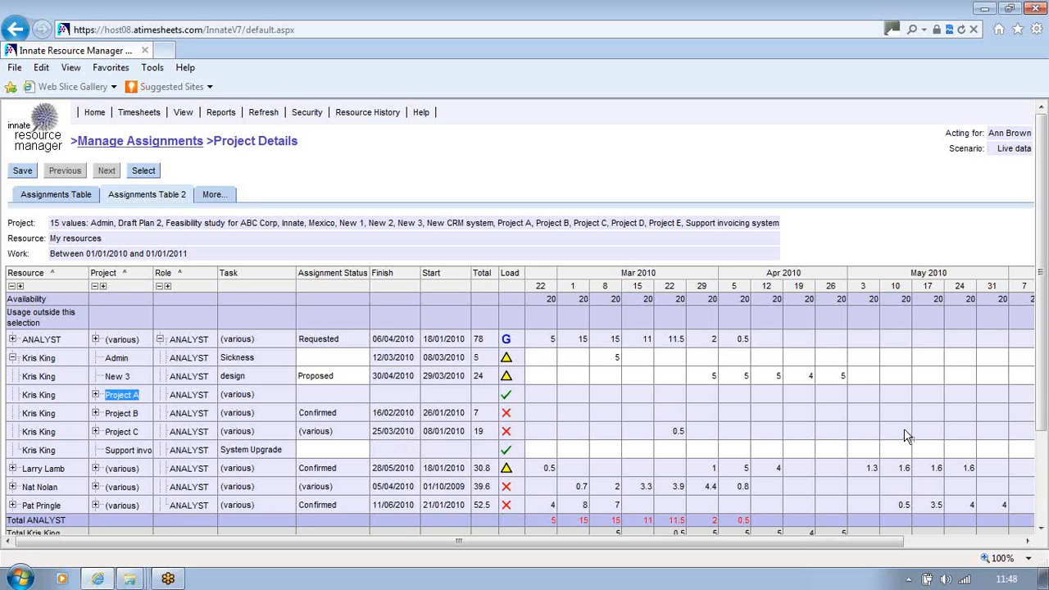
- Show the first named analyst's assignments over the Project B assignment/date range, close the report, and review the resource totals
right_click(272, 413)
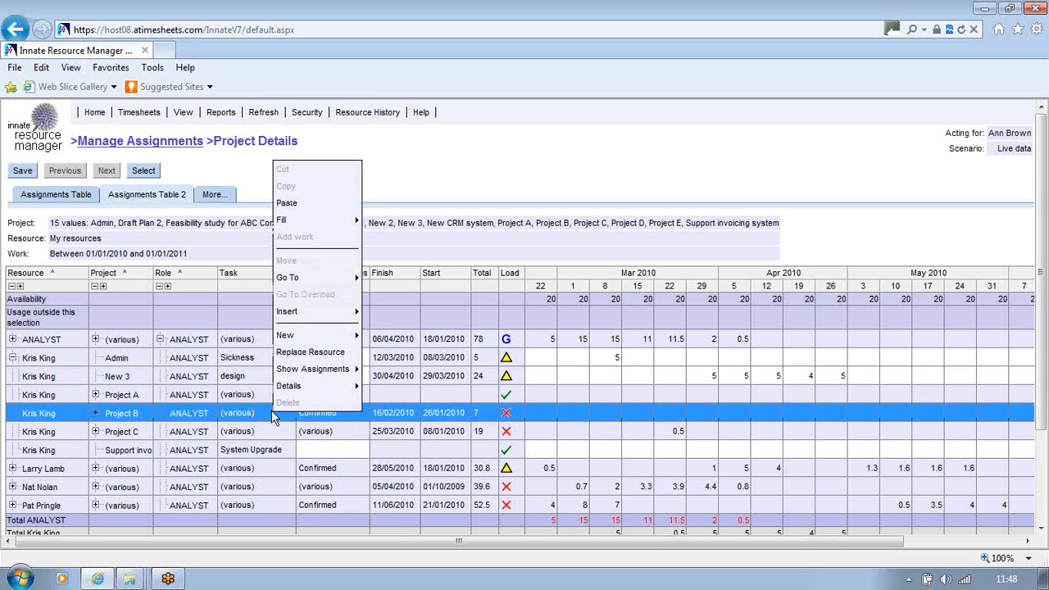
mouse_move(287, 368)
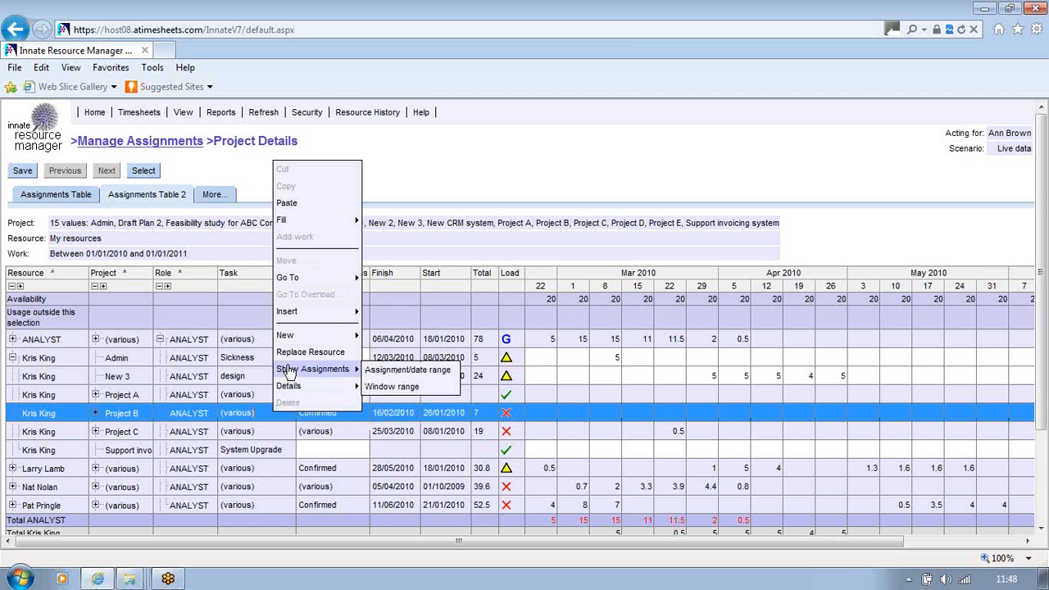
left_click(404, 371)
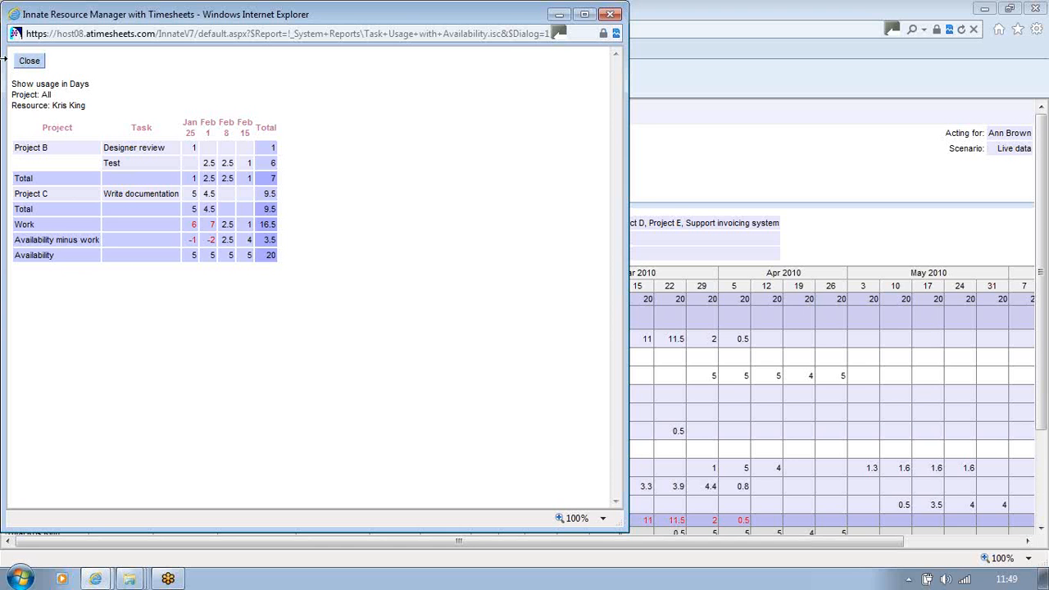
left_click(27, 64)
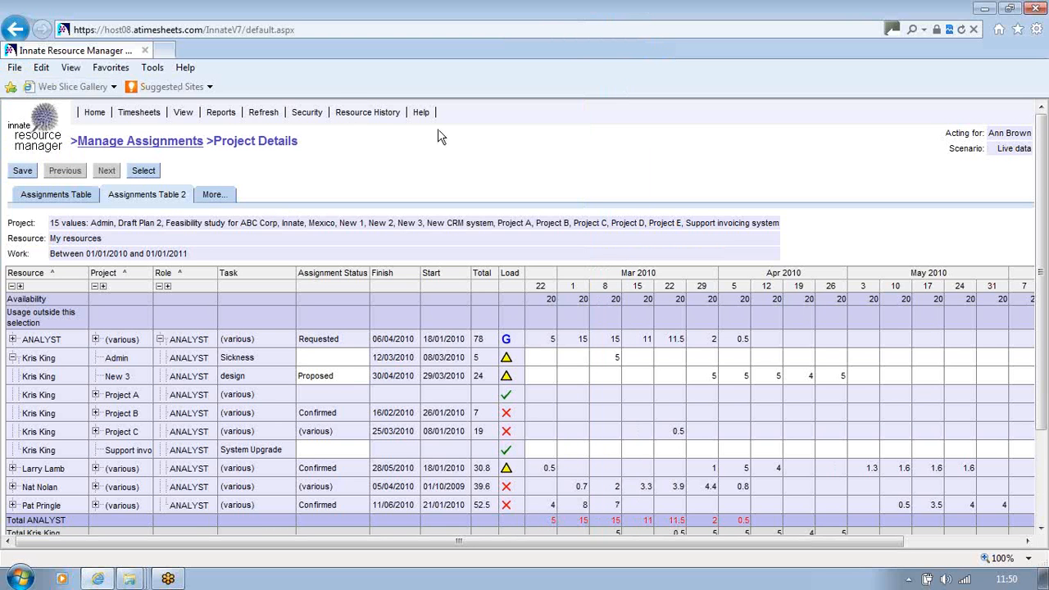
left_click_drag(1044, 232, 1039, 305)
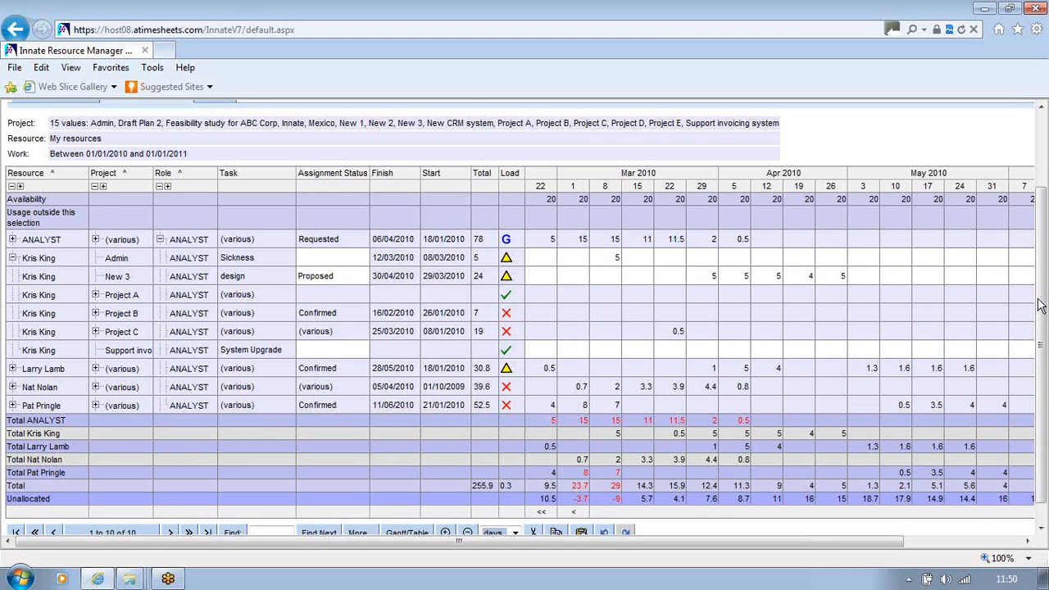
left_click_drag(1039, 305, 1043, 309)
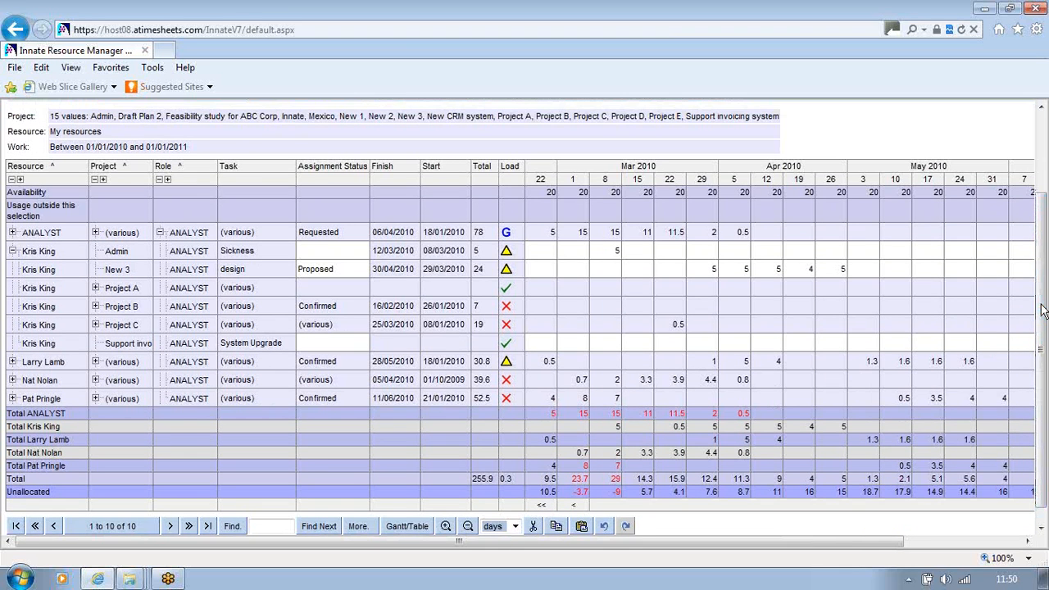